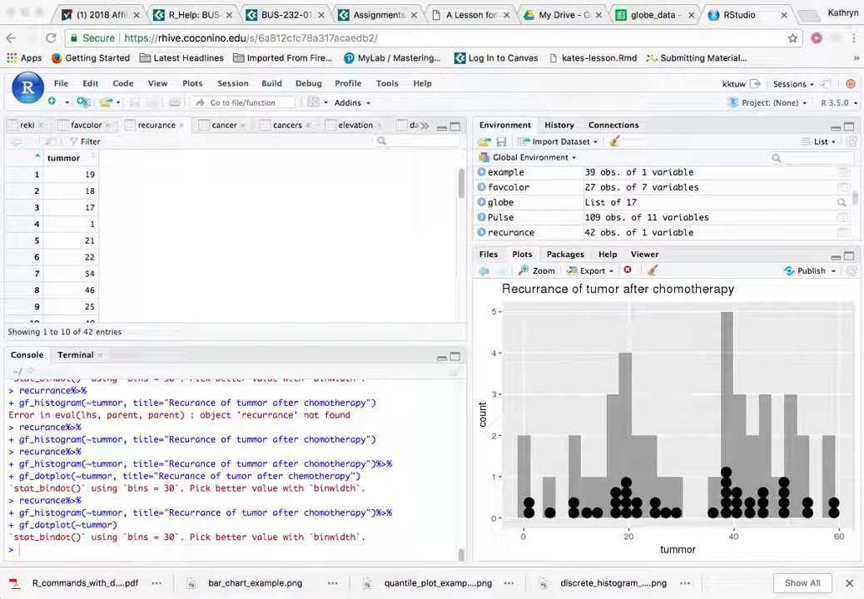
type("cancer <- read.csv(\"https://krkozak.github.io/MAT160/cancer.csv\")")
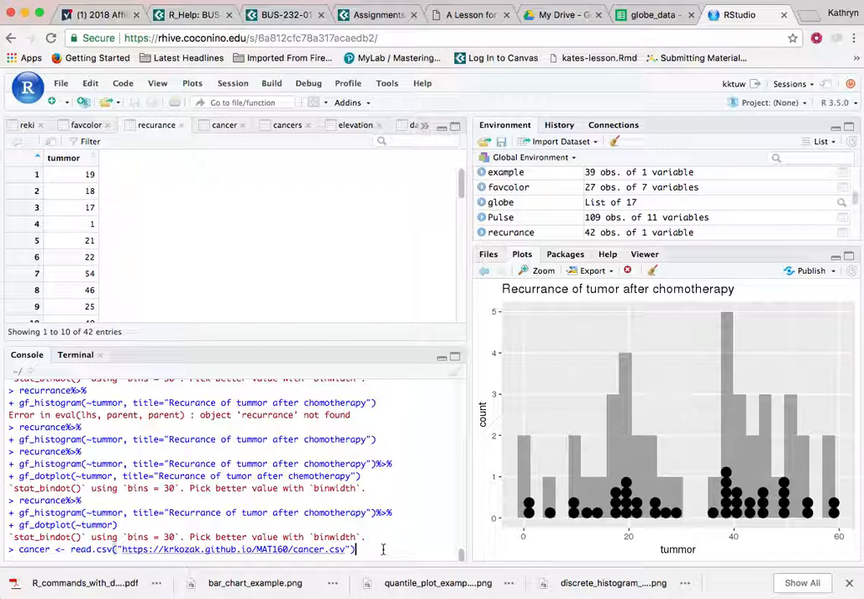
key("Return")
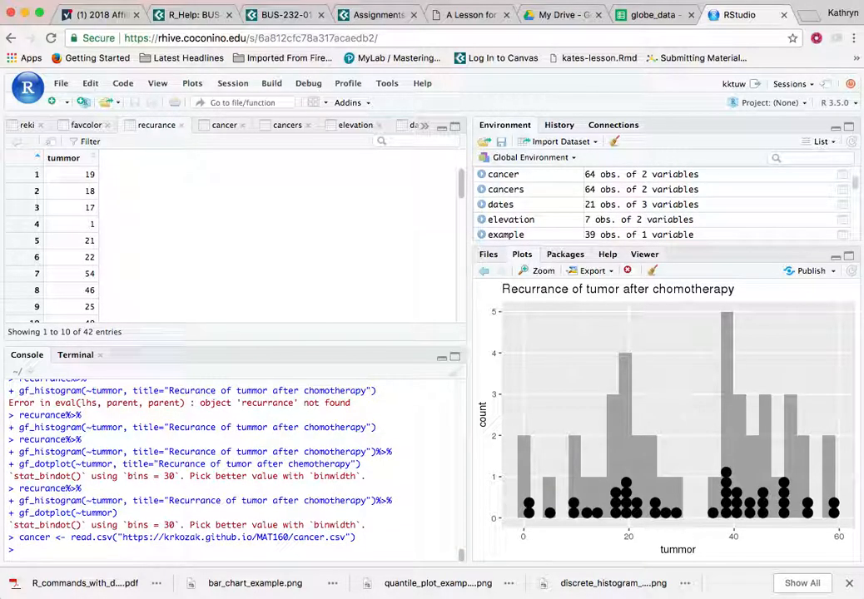
left_click(502, 177)
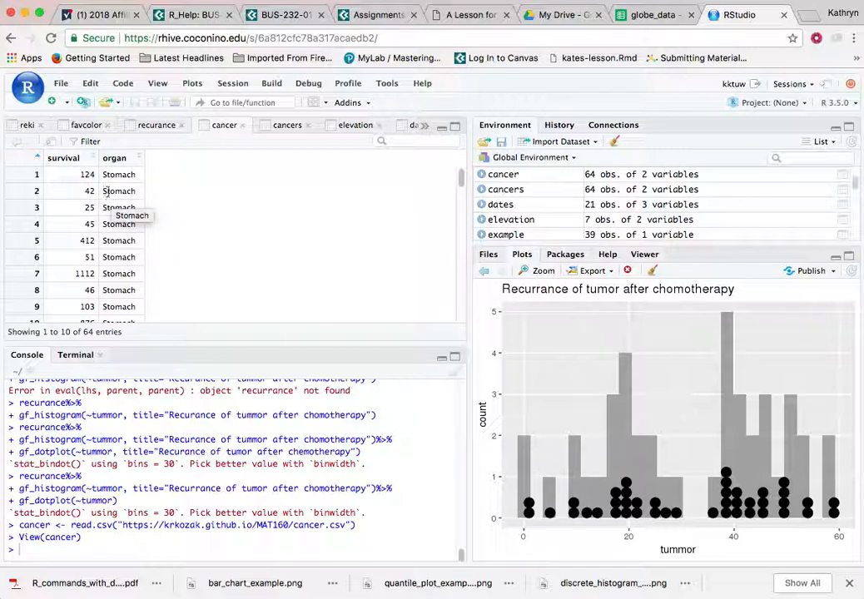
scroll(116, 253, "down", 4)
scroll(115, 253, "down", 3)
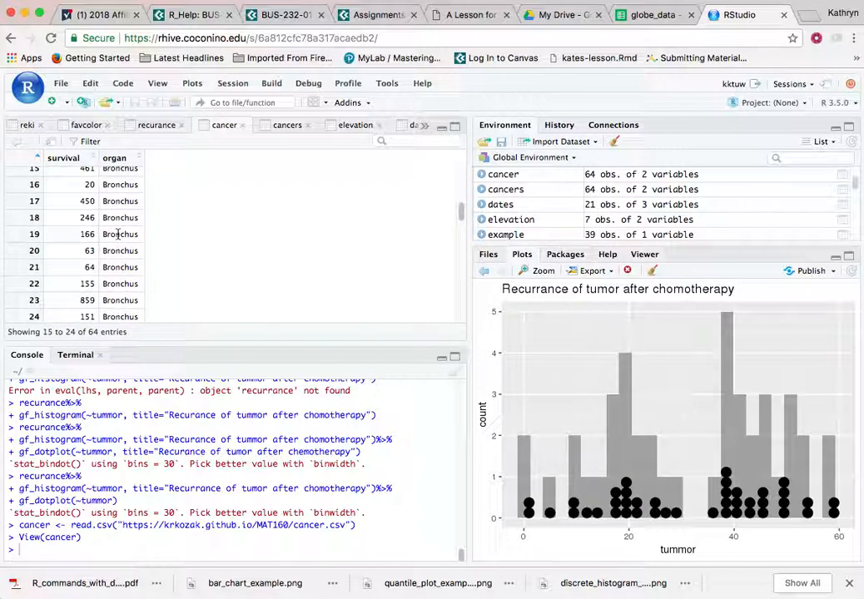
scroll(128, 211, "down", 5)
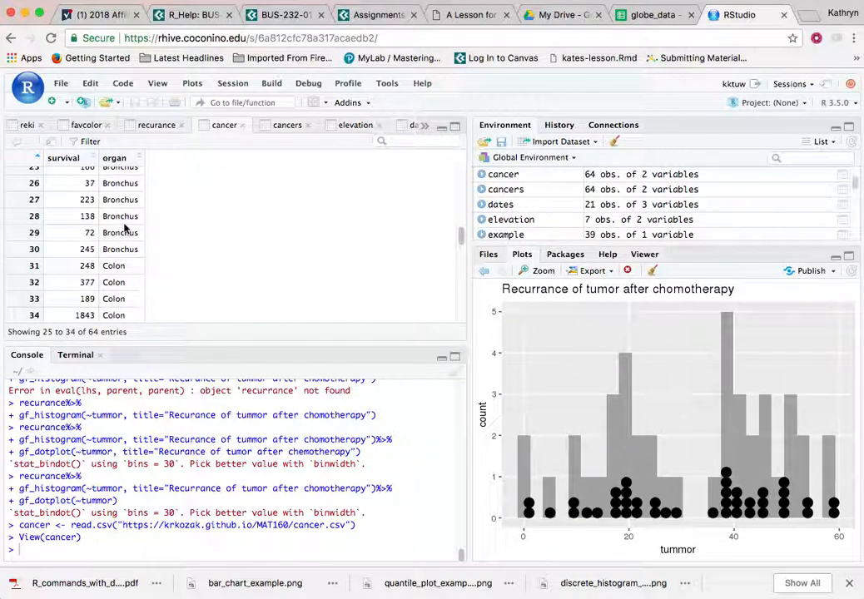
scroll(125, 228, "up", 10)
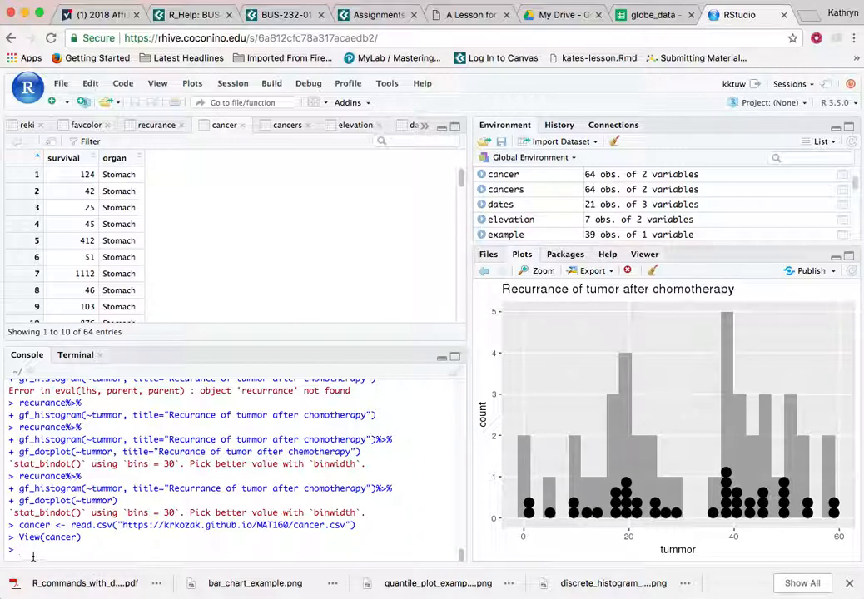
type("gf_")
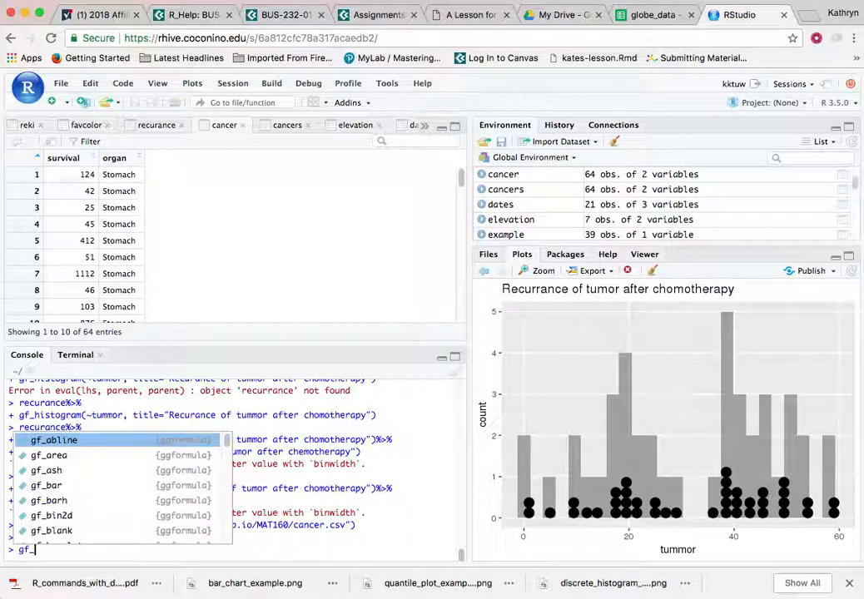
type("point(")
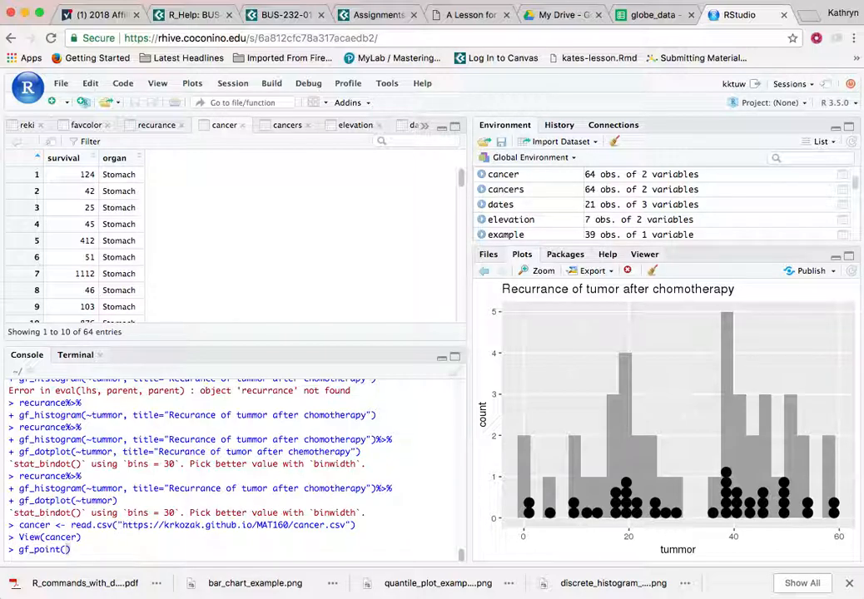
type("survival~organ")
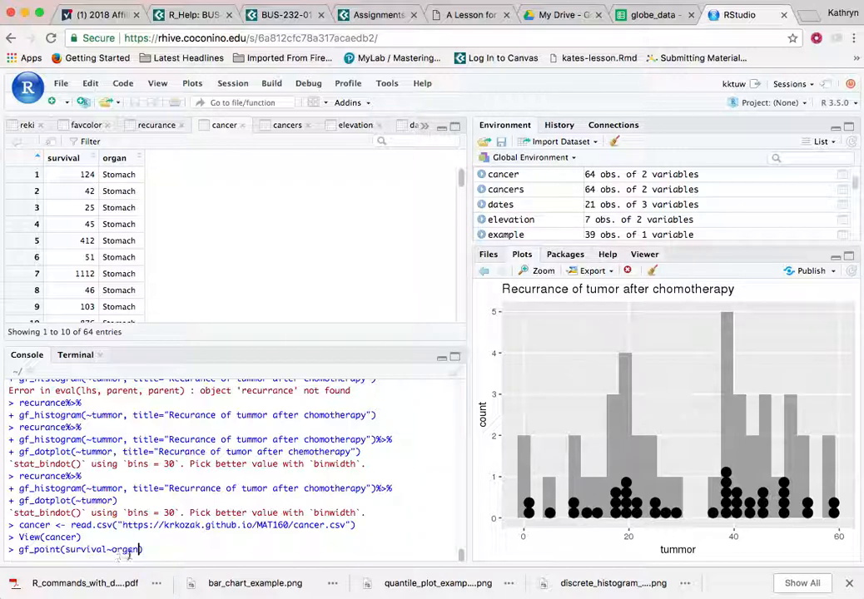
left_click_drag(150, 550, 18, 553)
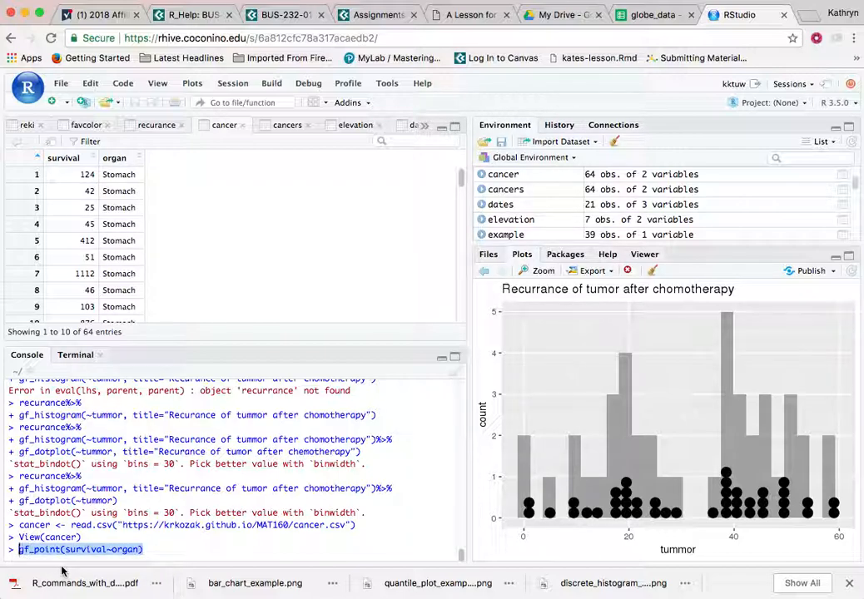
Pipe cancer with %>% into gf_point(survival~organ) to plot survival against organ.
type("cancer")
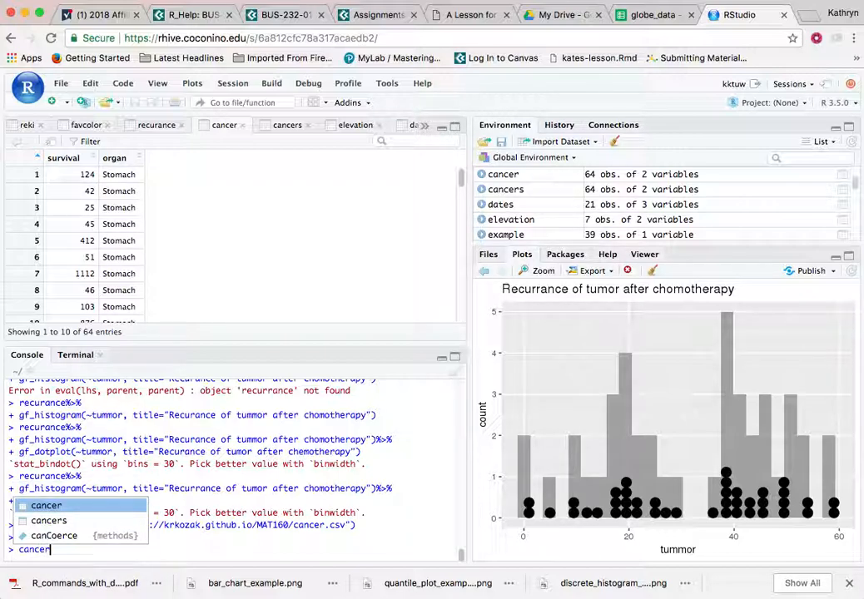
type("%>%")
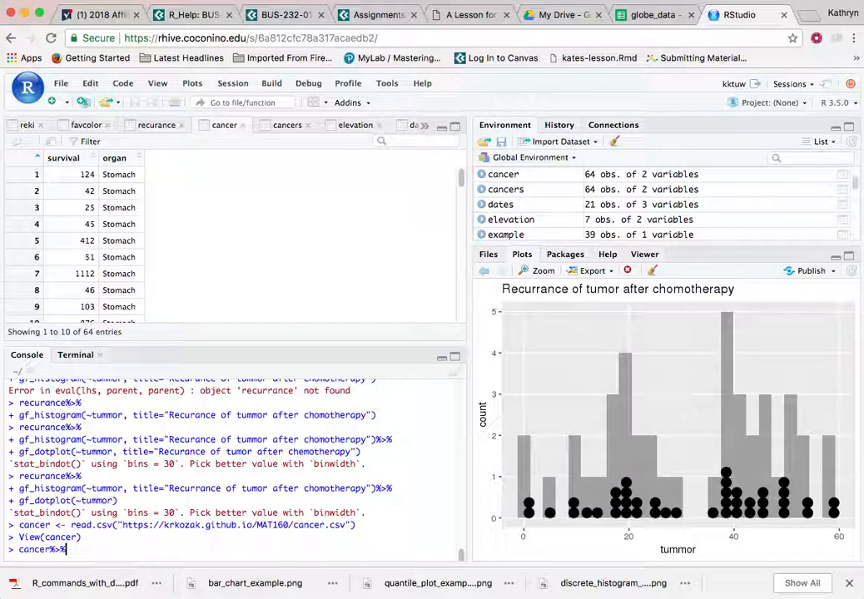
key("Return")
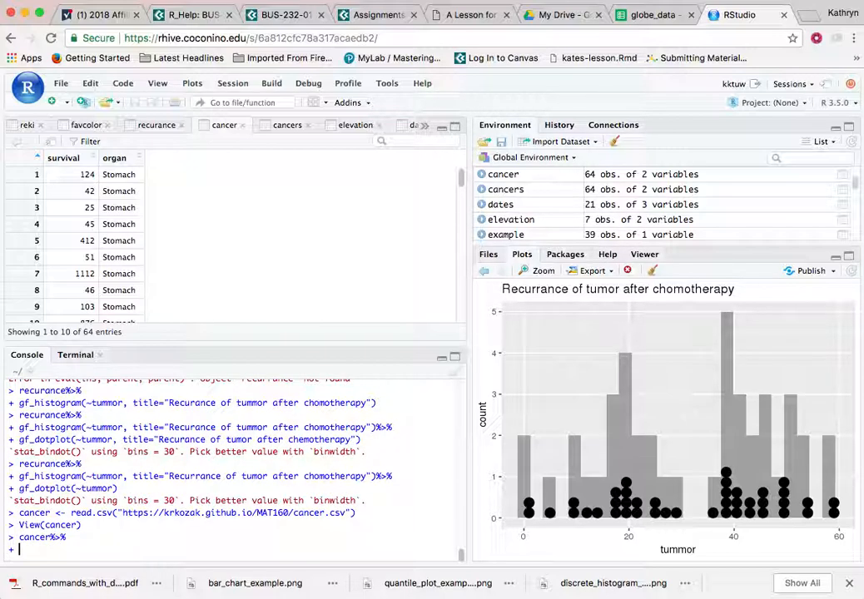
type("gf_point")
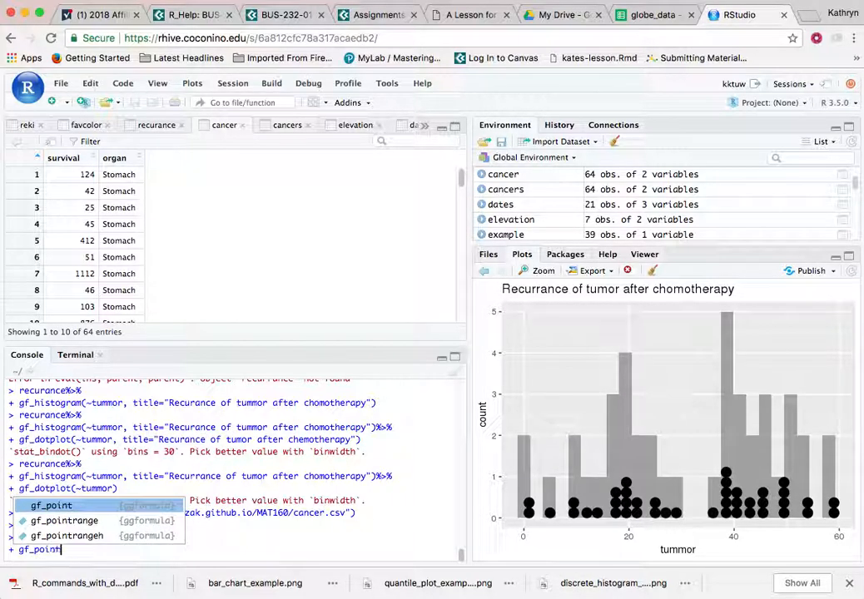
type("(survival")
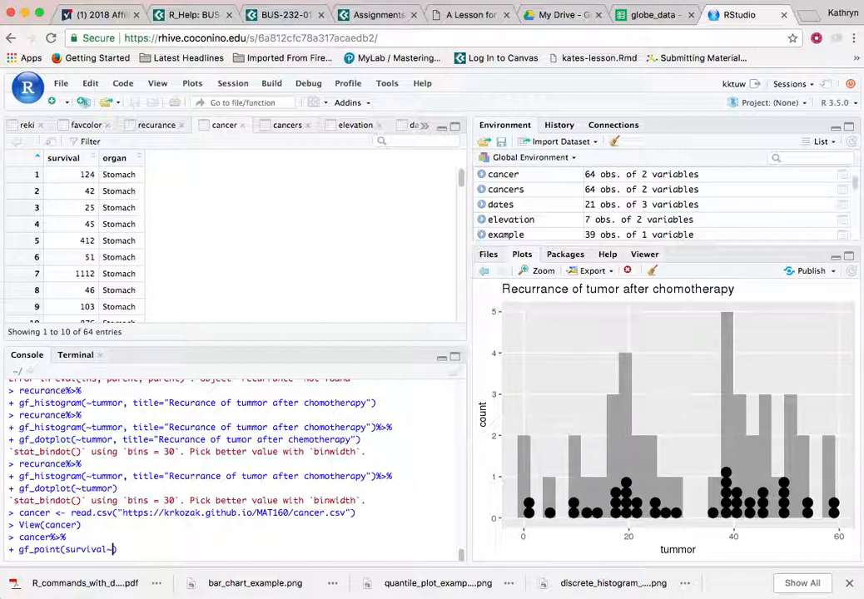
type("~organ")
left_click(149, 550)
key("Return")
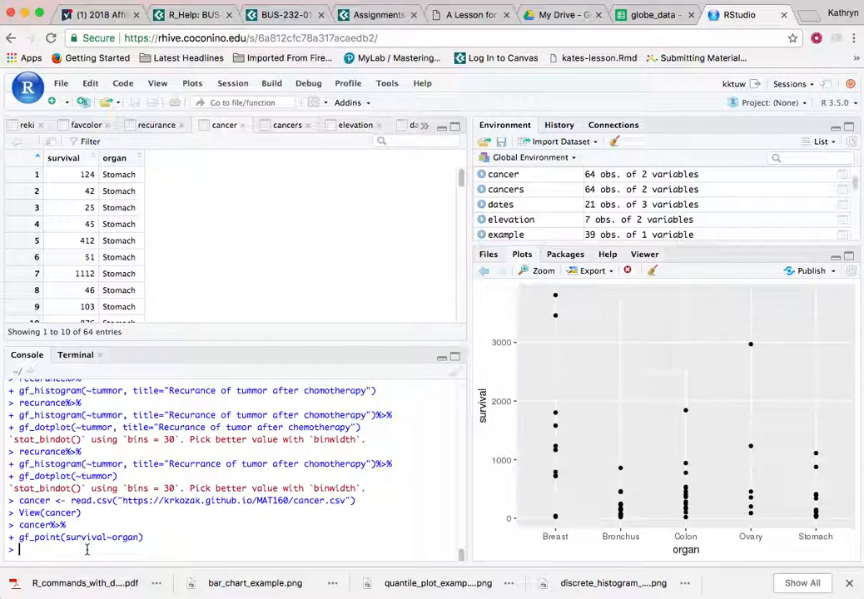
Rerun the piped gf_point plot of survival by organ with the title "Survival Times for different cancers".
key("Up")
key("Up")
key("Return")
key("Up")
key("Up")
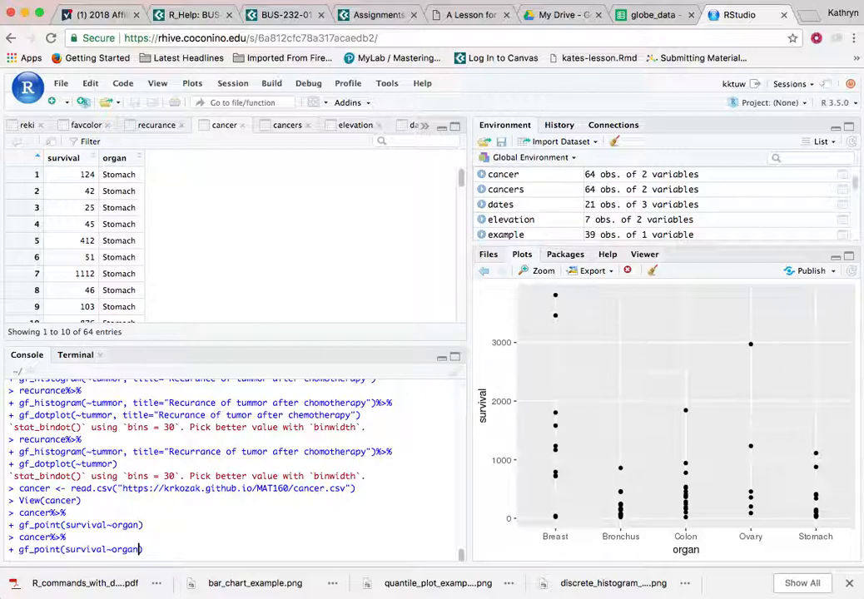
type(", title=")
type("\"")
type("St")
type("rvial")
key("BackSpace")
key("BackSpace")
type("val Times ")
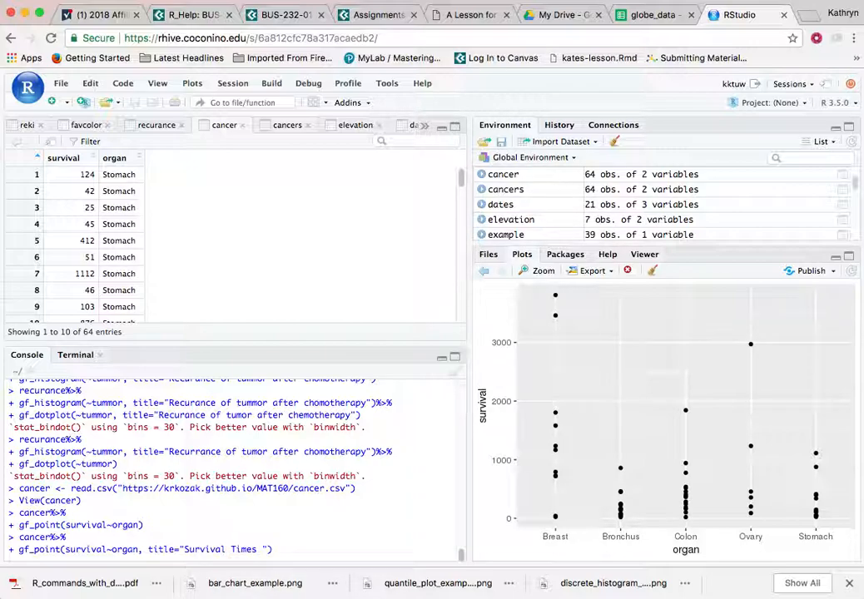
type("for different cancers")
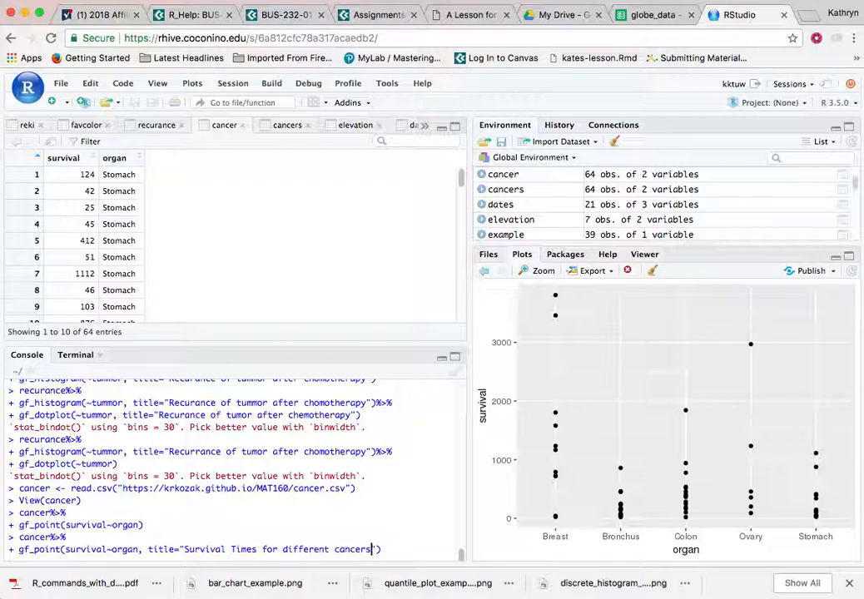
key("Return")
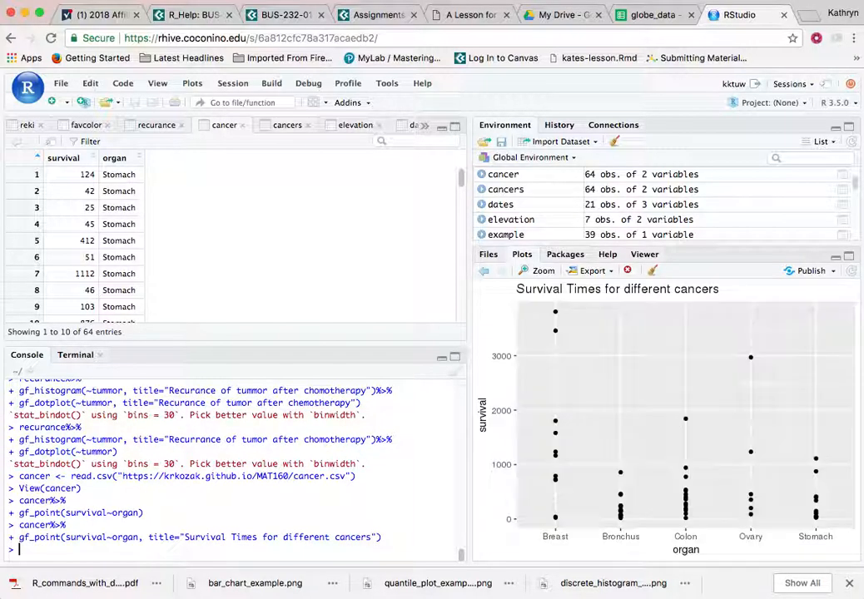